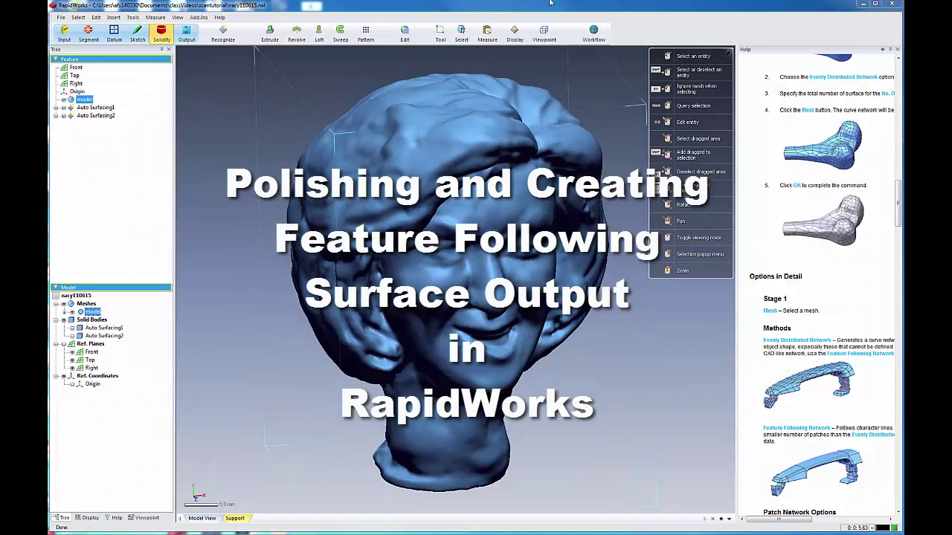
Step: Auto-surface the model mesh using the Feature Following Network method with its default patch and fitting options
{"action": "left_click", "coordinate": [222, 33]}
{"action": "left_click", "coordinate": [244, 65]}
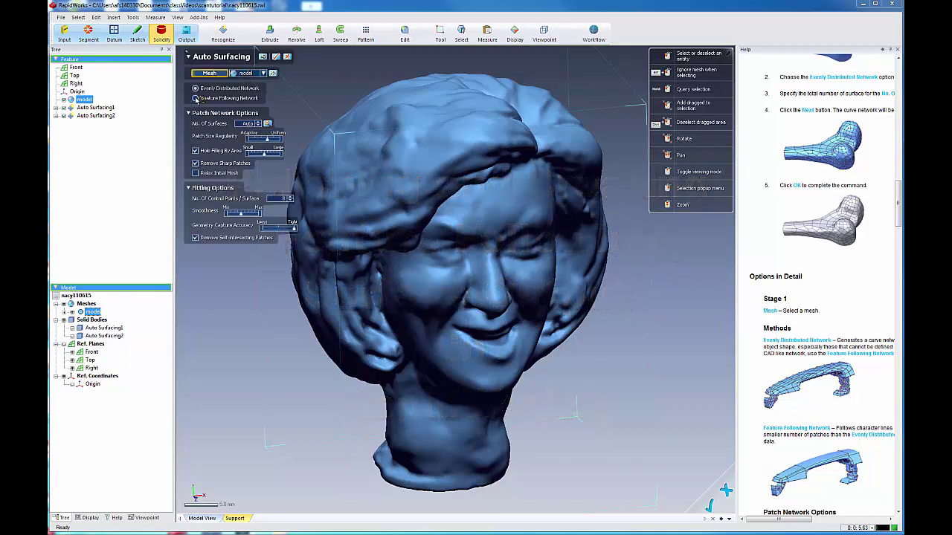
{"action": "left_click", "coordinate": [196, 98]}
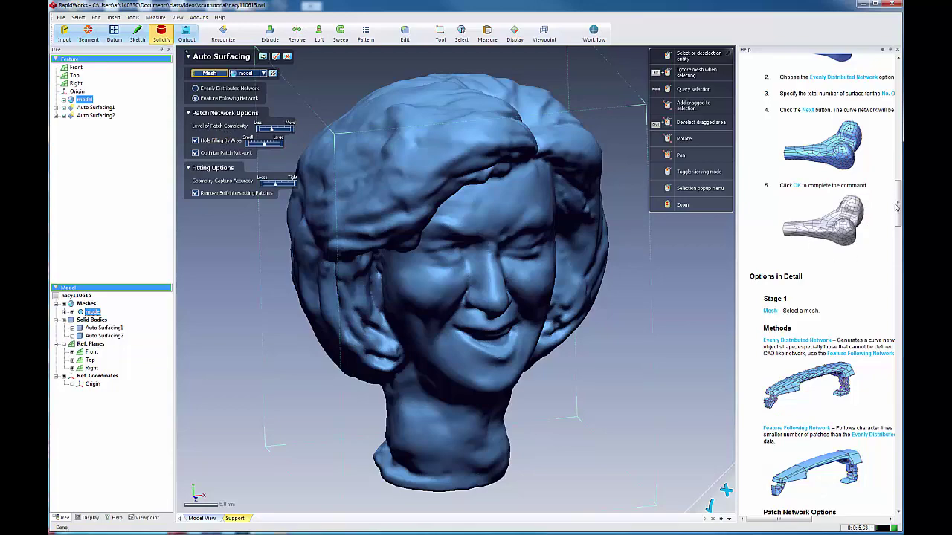
{"action": "left_click_drag", "start_coordinate": [900, 214], "coordinate": [900, 153]}
{"action": "scroll", "coordinate": [868, 141], "scroll_direction": "down", "scroll_amount": 3}
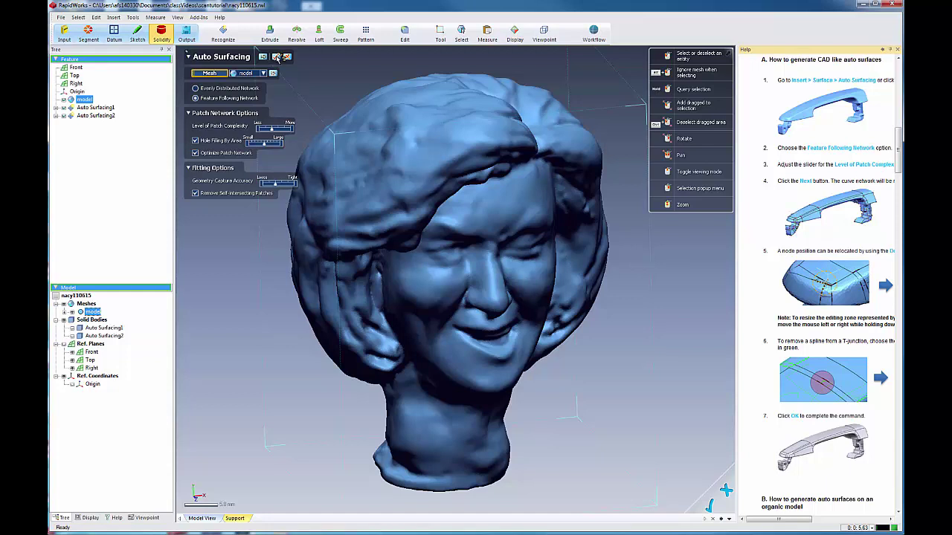
{"action": "left_click", "coordinate": [277, 58]}
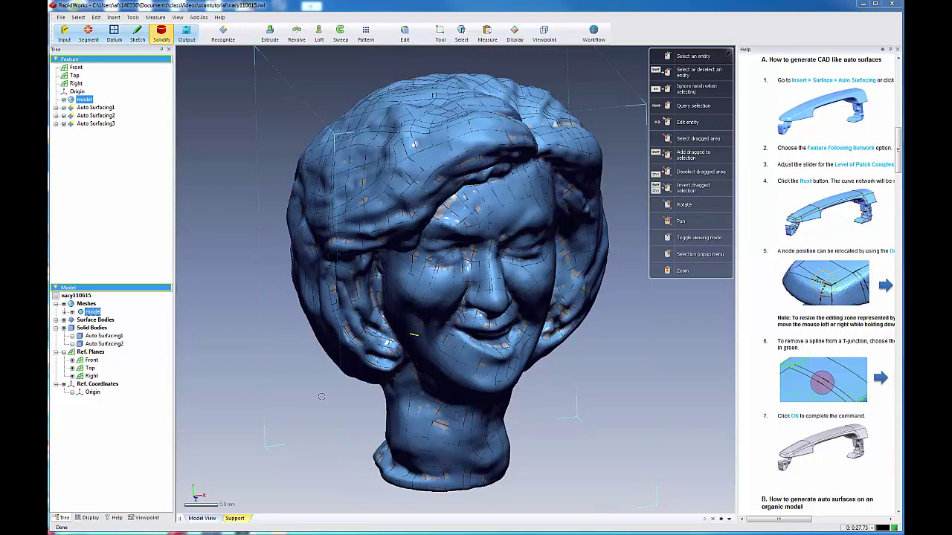
Step: Hide the mesh and examine the quad patch layout of the surfaced head from the front and the back
{"action": "left_click", "coordinate": [66, 311]}
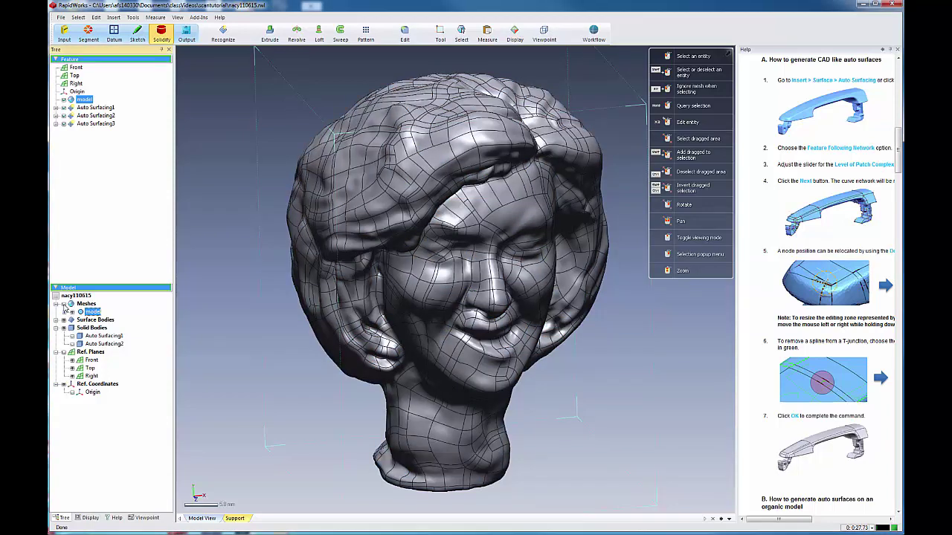
{"action": "right_click_drag", "start_coordinate": [483, 301], "coordinate": [421, 297]}
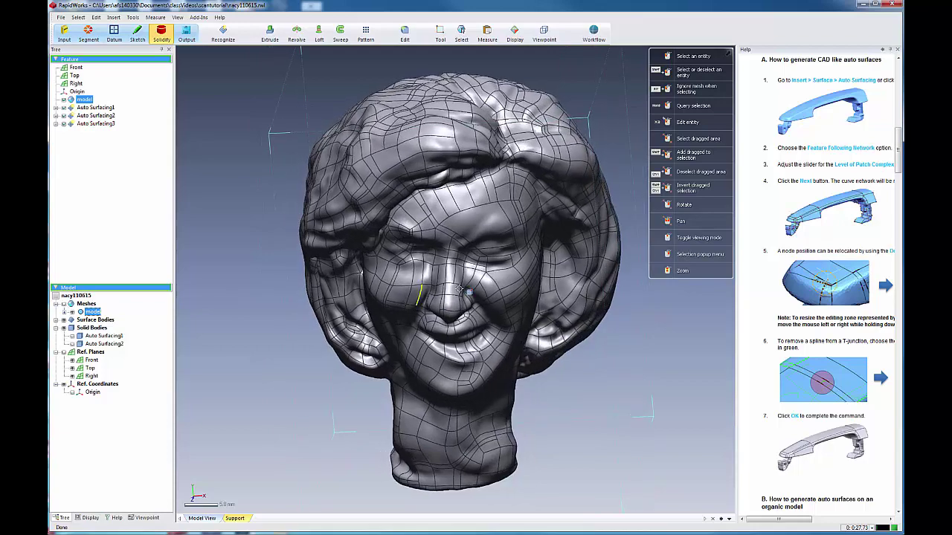
{"action": "right_click_drag", "start_coordinate": [501, 266], "coordinate": [464, 220]}
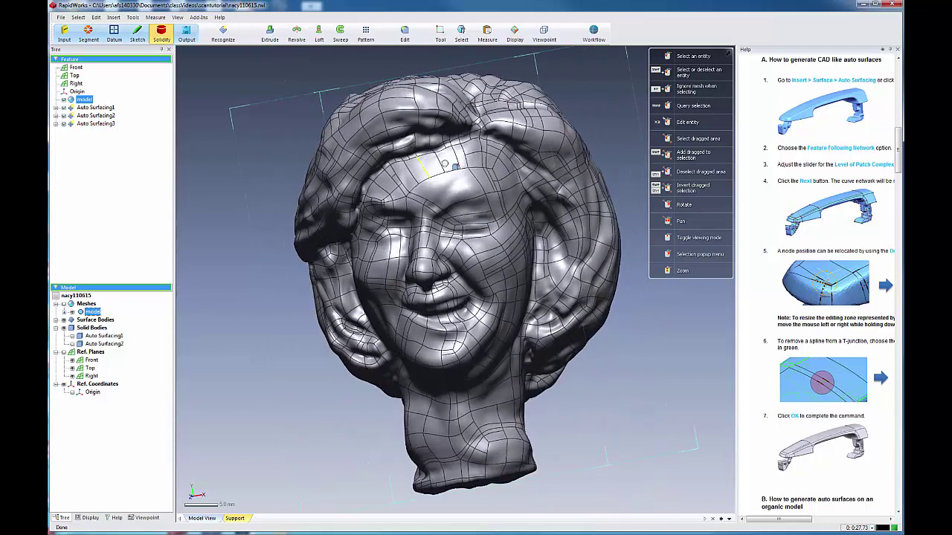
{"action": "right_click_drag", "start_coordinate": [497, 279], "coordinate": [111, 278]}
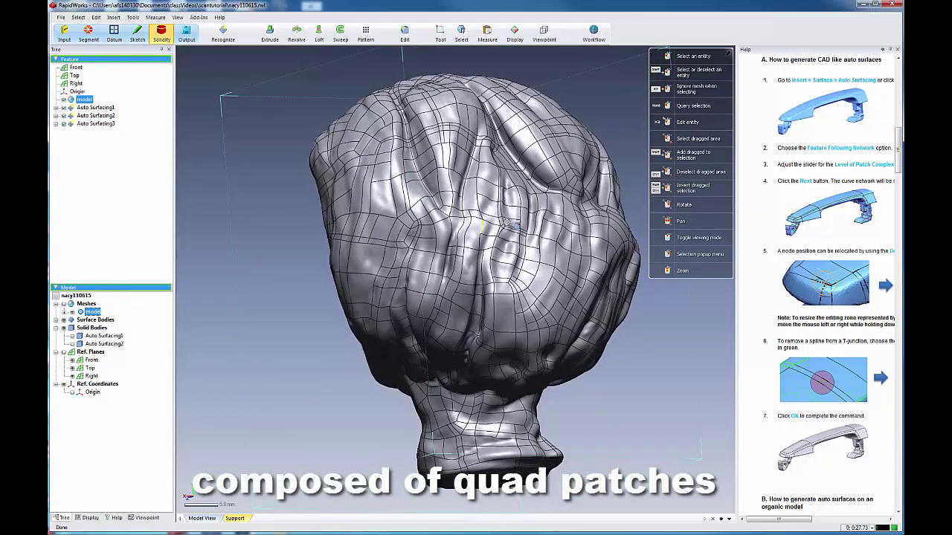
{"action": "right_click_drag", "start_coordinate": [406, 242], "coordinate": [547, 211]}
{"action": "right_click_drag", "start_coordinate": [490, 250], "coordinate": [492, 229]}
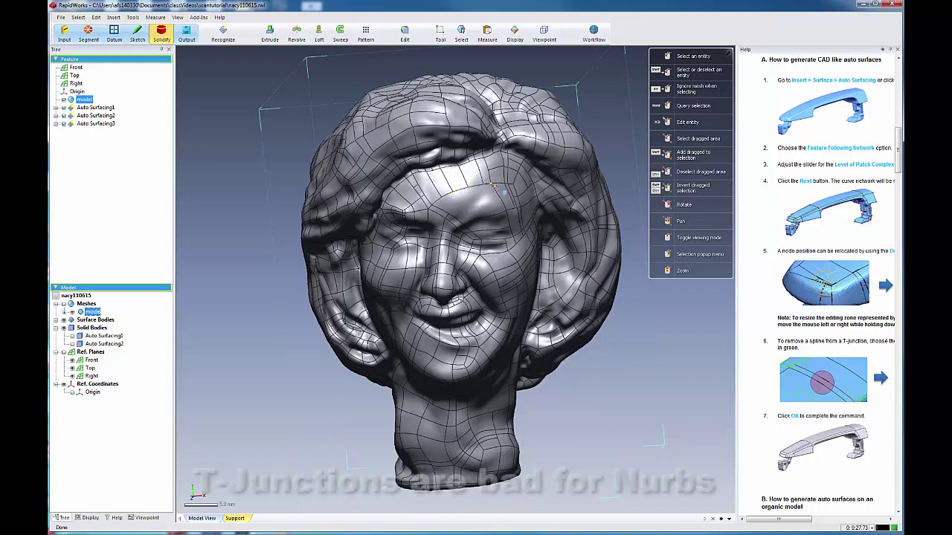
Step: Examine the large patches on the forehead and their neighbouring edges for T-junctions
{"action": "left_click", "coordinate": [446, 204]}
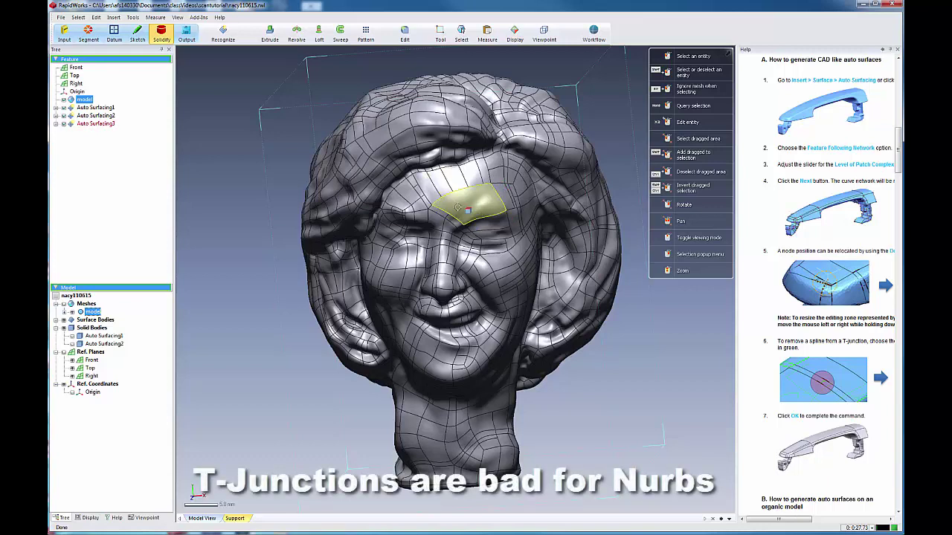
{"action": "left_click", "coordinate": [476, 223]}
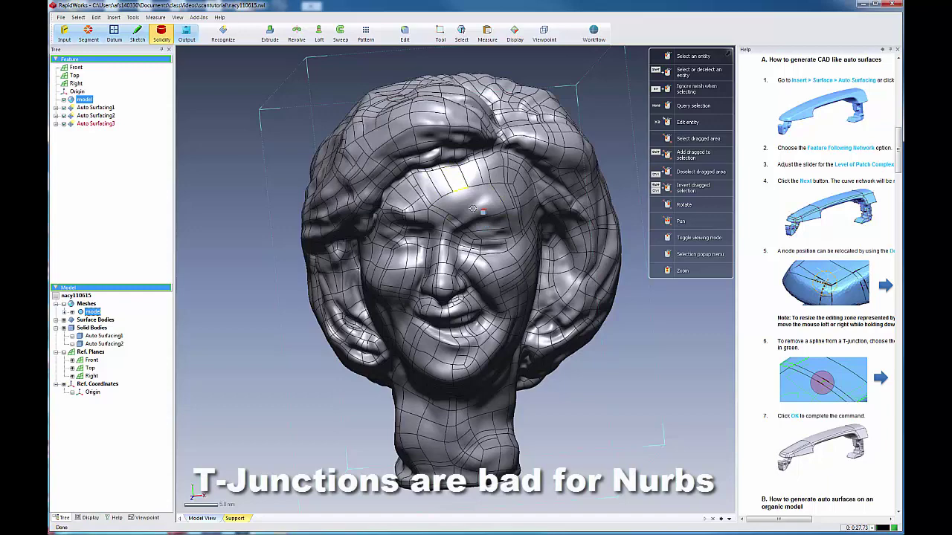
{"action": "left_click", "coordinate": [480, 221]}
{"action": "key", "text": "Delete"}
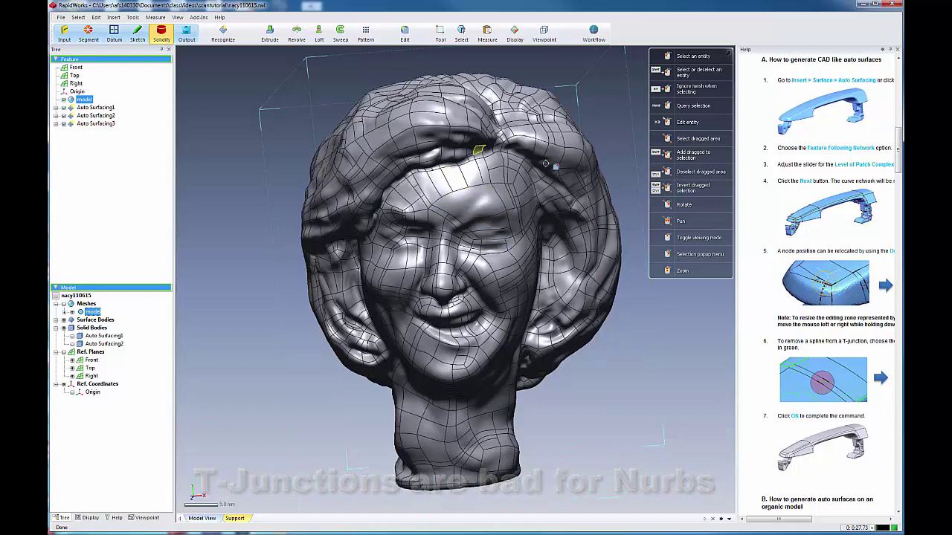
{"action": "right_click_drag", "start_coordinate": [608, 397], "coordinate": [601, 404]}
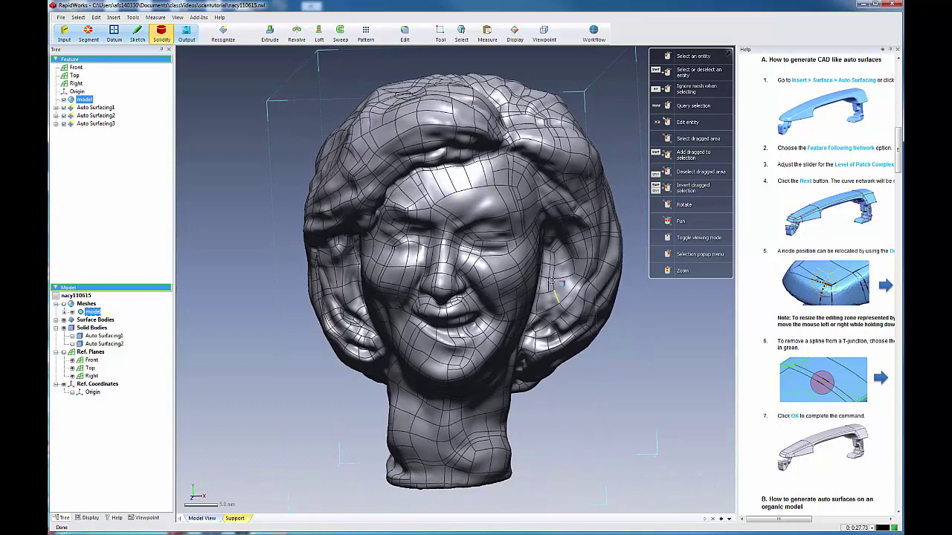
{"action": "right_click_drag", "start_coordinate": [526, 255], "coordinate": [479, 262]}
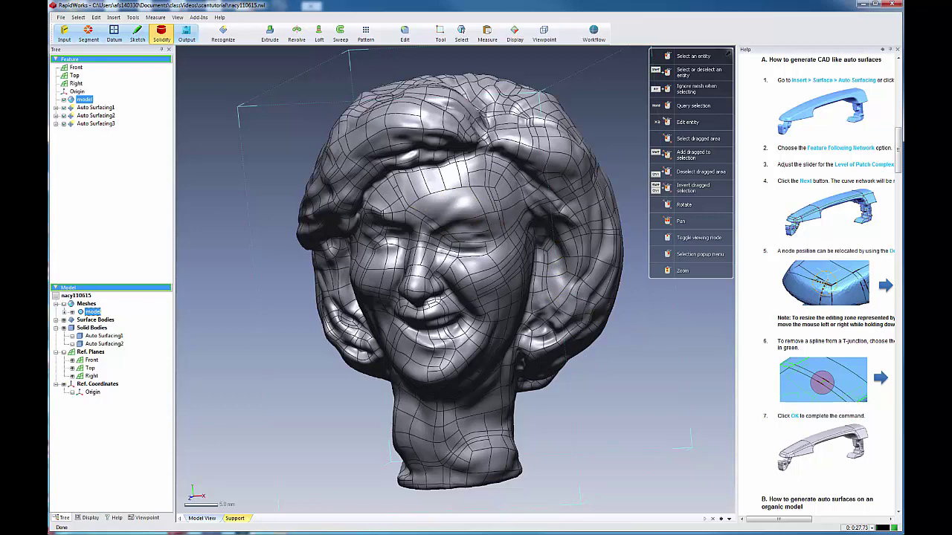
{"action": "left_click", "coordinate": [97, 342]}
{"action": "left_click", "coordinate": [312, 404]}
{"action": "right_click_drag", "start_coordinate": [598, 379], "coordinate": [495, 345]}
{"action": "right_click", "coordinate": [493, 341]}
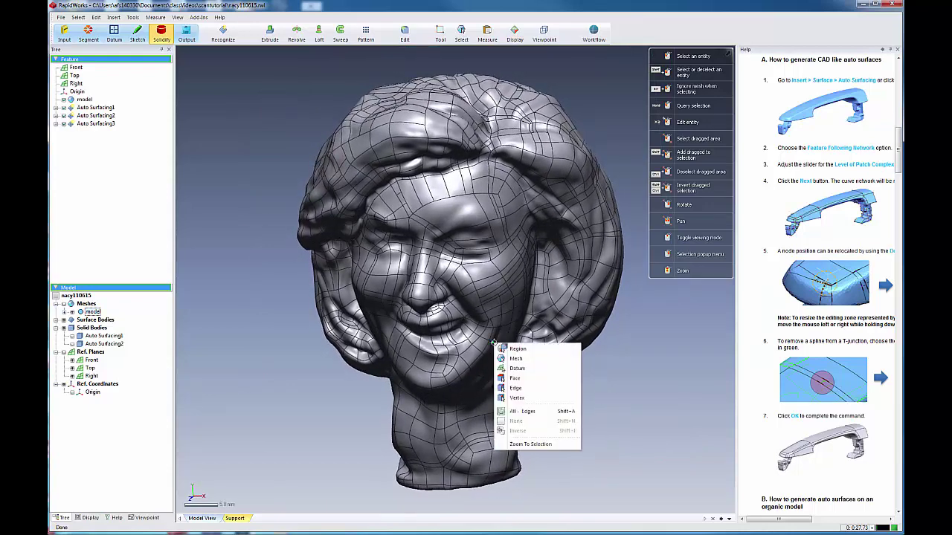
{"action": "left_click", "coordinate": [634, 388]}
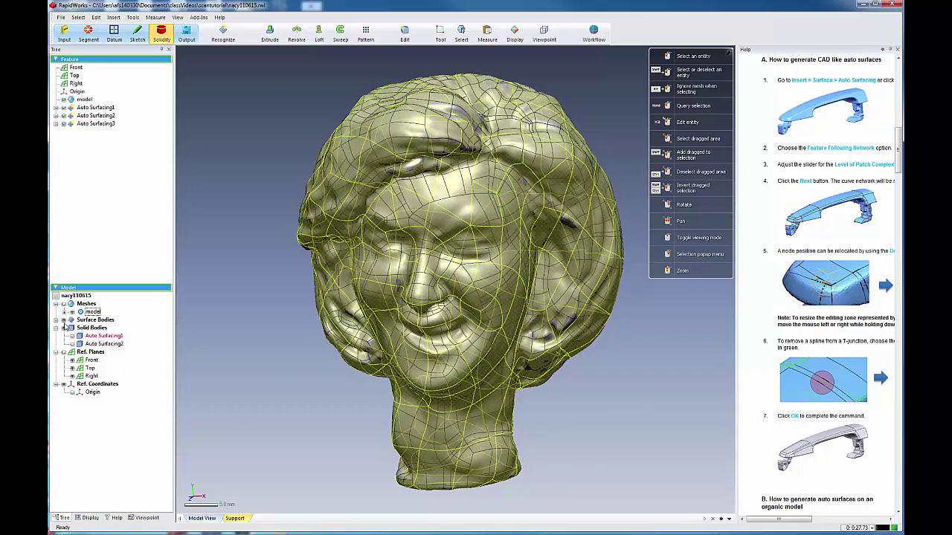
Step: Export the Auto Surfacing3 surface body to the obj folder as an IGES file named nan_feature01
{"action": "left_click", "coordinate": [56, 320]}
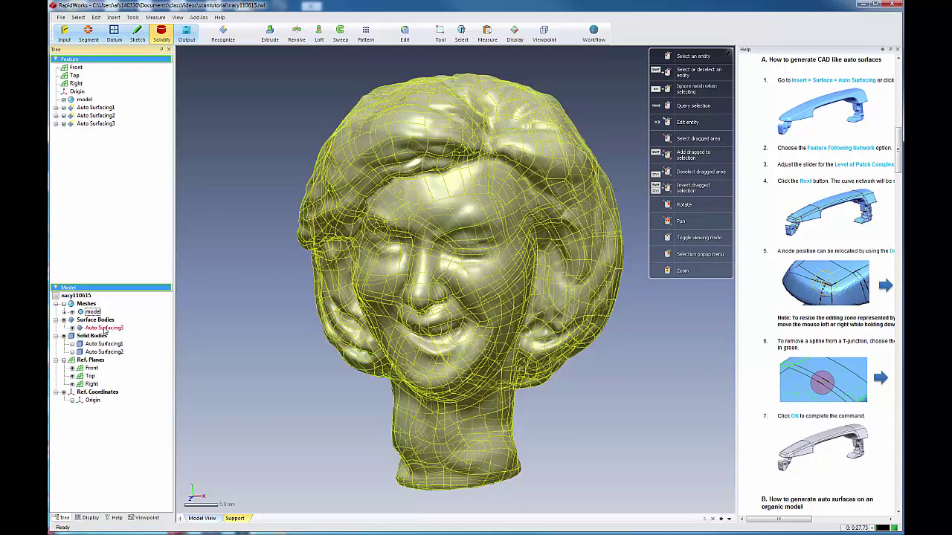
{"action": "right_click", "coordinate": [103, 328]}
{"action": "left_click", "coordinate": [138, 373]}
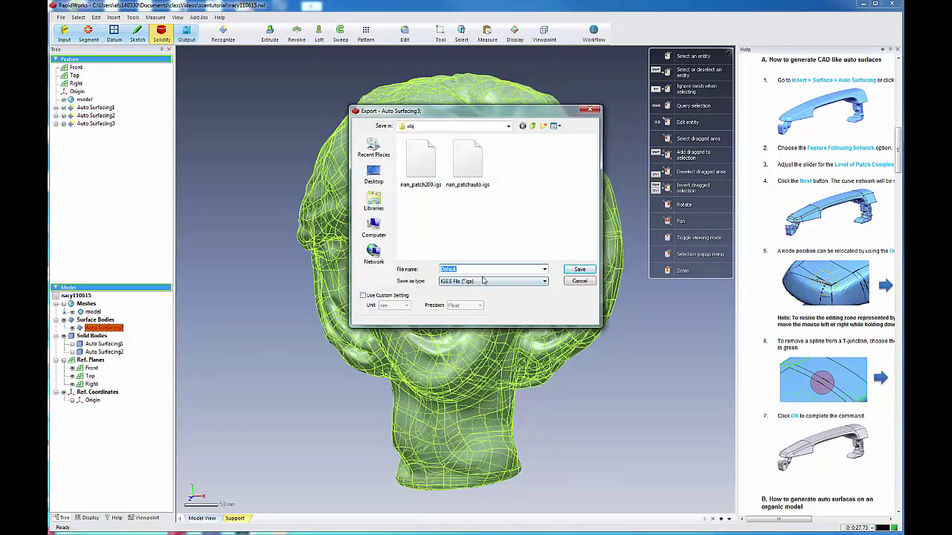
{"action": "left_click", "coordinate": [474, 175]}
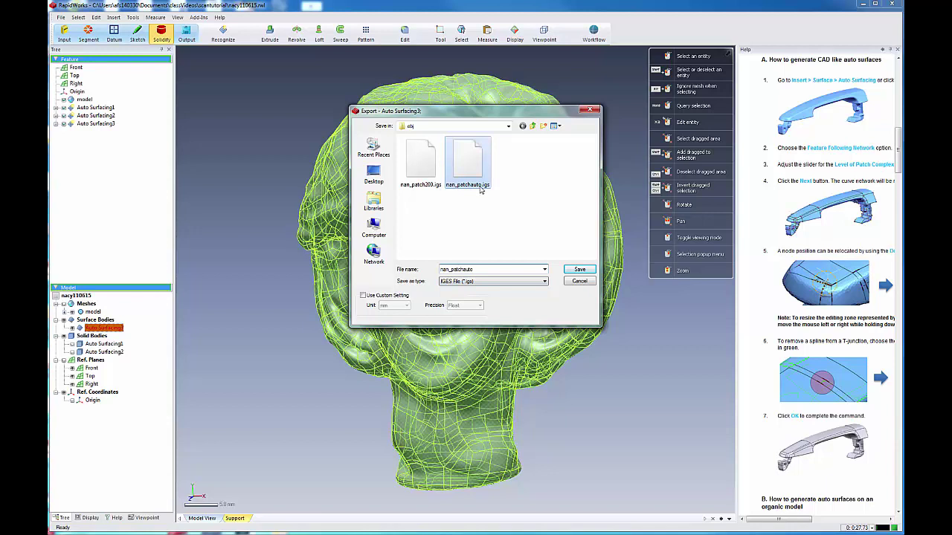
{"action": "left_click", "coordinate": [476, 269]}
{"action": "left_click_drag", "start_coordinate": [476, 270], "coordinate": [452, 270]}
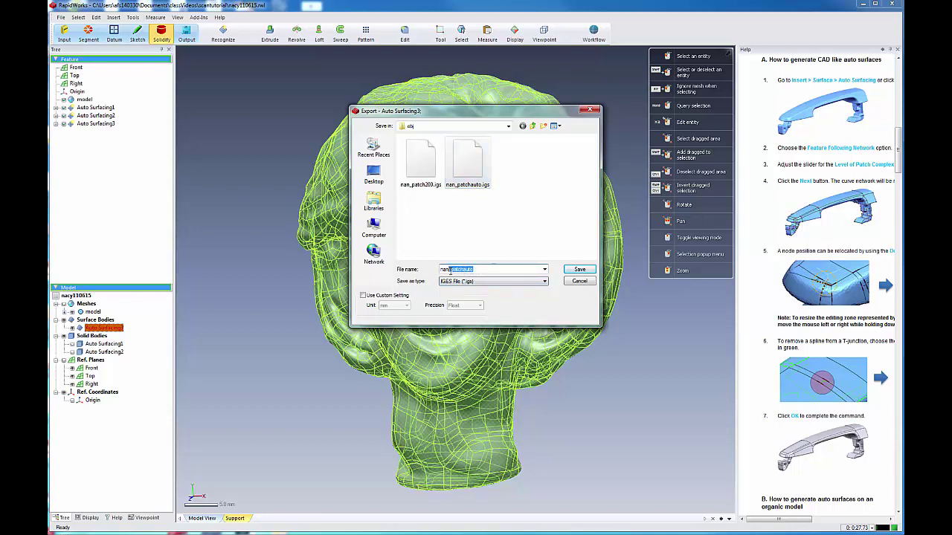
{"action": "type", "text": "fe"}
{"action": "left_click", "coordinate": [582, 268]}
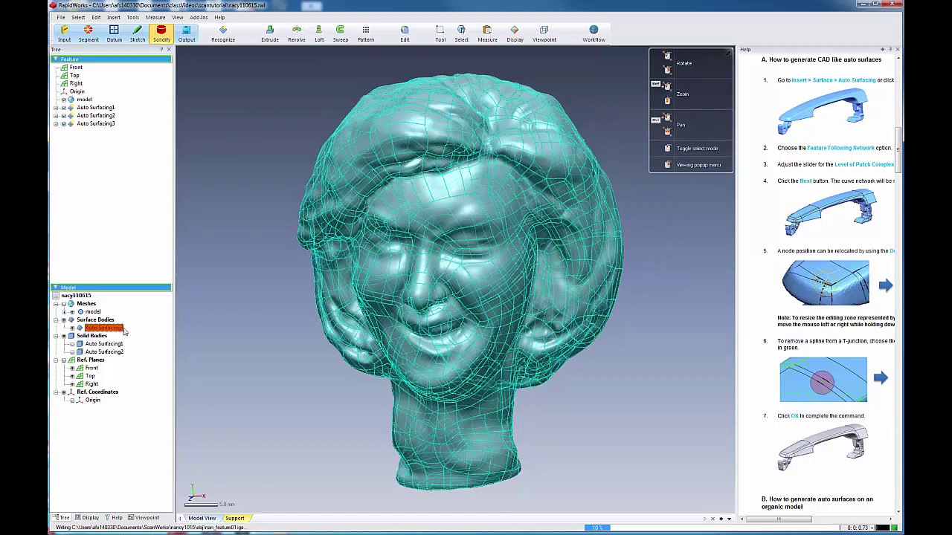
Step: Hide the surface bodies, show the mesh again and clear the selection
{"action": "left_click", "coordinate": [64, 320]}
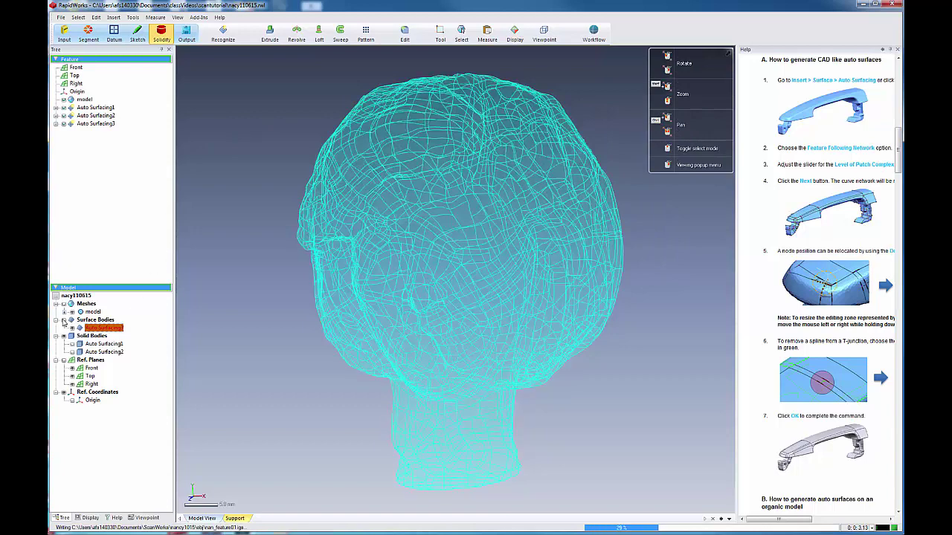
{"action": "left_click", "coordinate": [84, 305]}
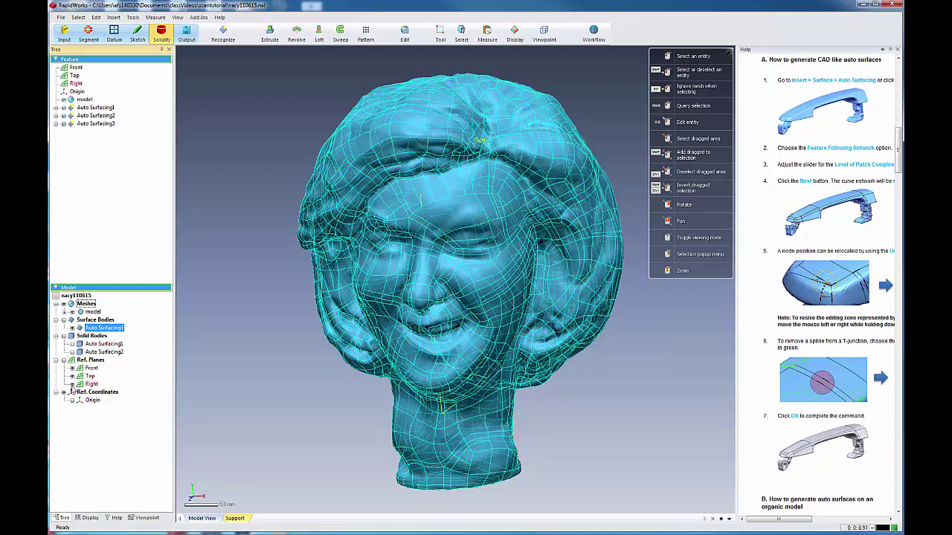
{"action": "left_click", "coordinate": [230, 344]}
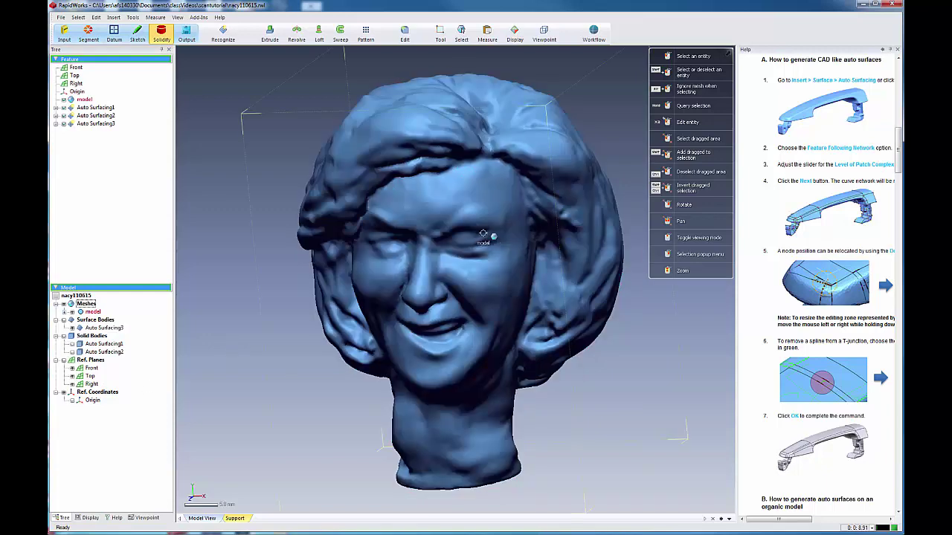
Step: Auto-surface the model mesh again with the Feature Following Network method and a slightly lower Level of Patch Complexity
{"action": "left_click", "coordinate": [222, 33]}
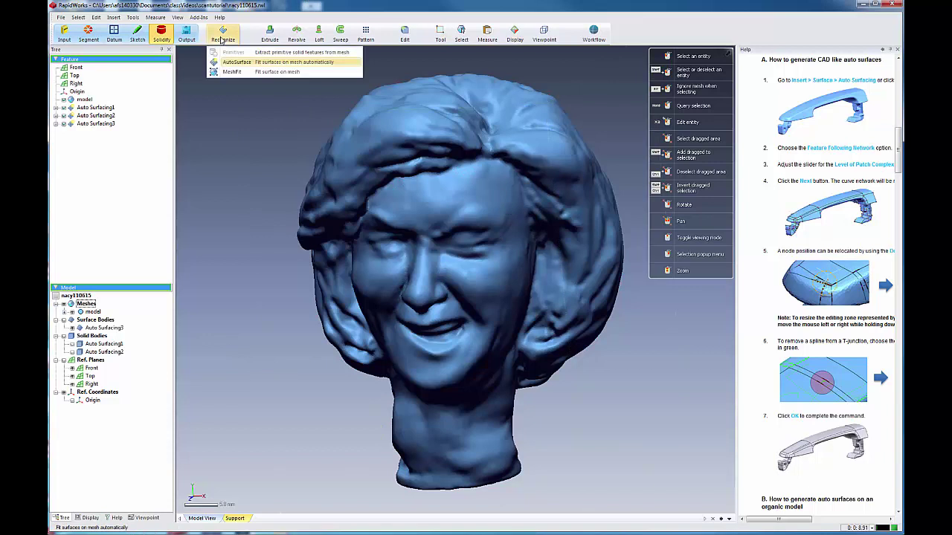
{"action": "left_click", "coordinate": [234, 62]}
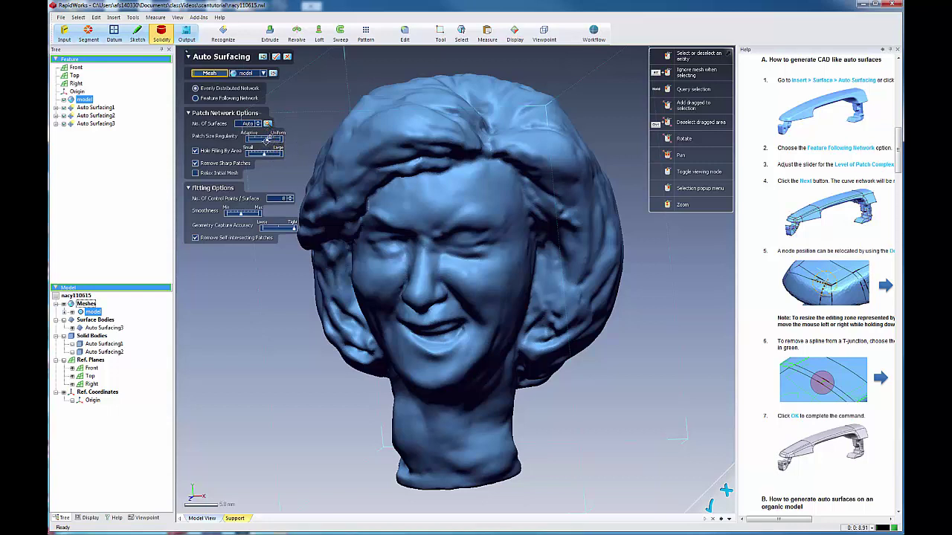
{"action": "left_click", "coordinate": [195, 99]}
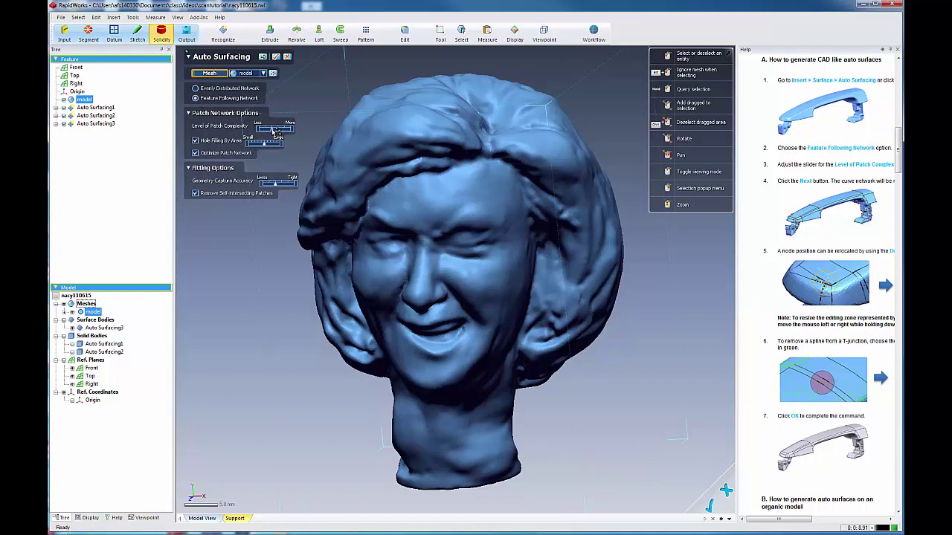
{"action": "left_click_drag", "start_coordinate": [274, 131], "coordinate": [264, 131]}
{"action": "left_click", "coordinate": [276, 58]}
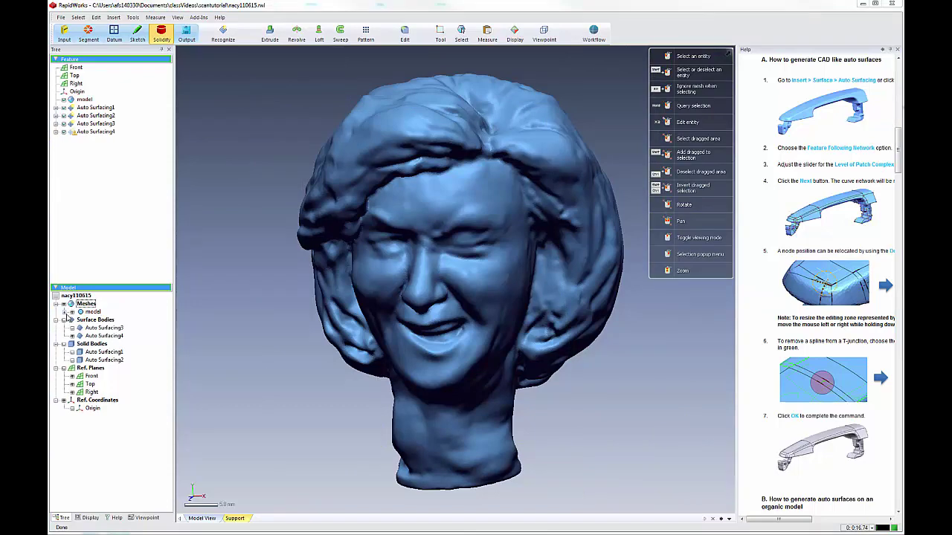
Step: Hide the mesh, display only the Auto Surfacing4 surface body and inspect its patch layout around the face and hair
{"action": "left_click", "coordinate": [65, 308]}
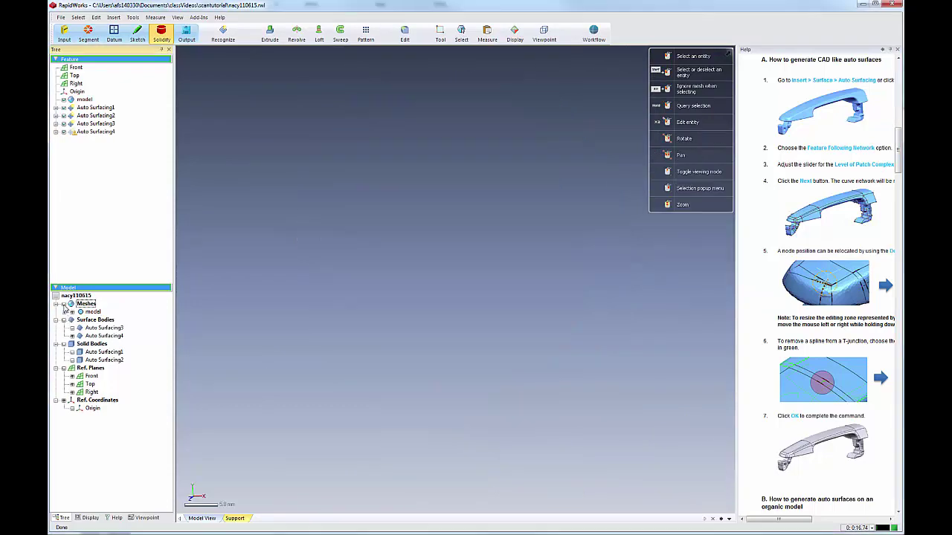
{"action": "left_click", "coordinate": [72, 328]}
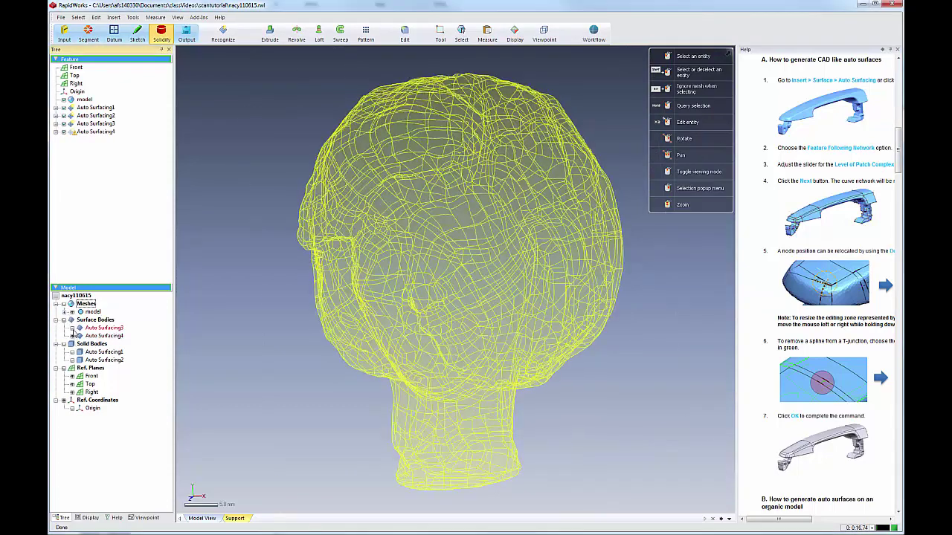
{"action": "left_click", "coordinate": [72, 336]}
{"action": "left_click", "coordinate": [73, 339]}
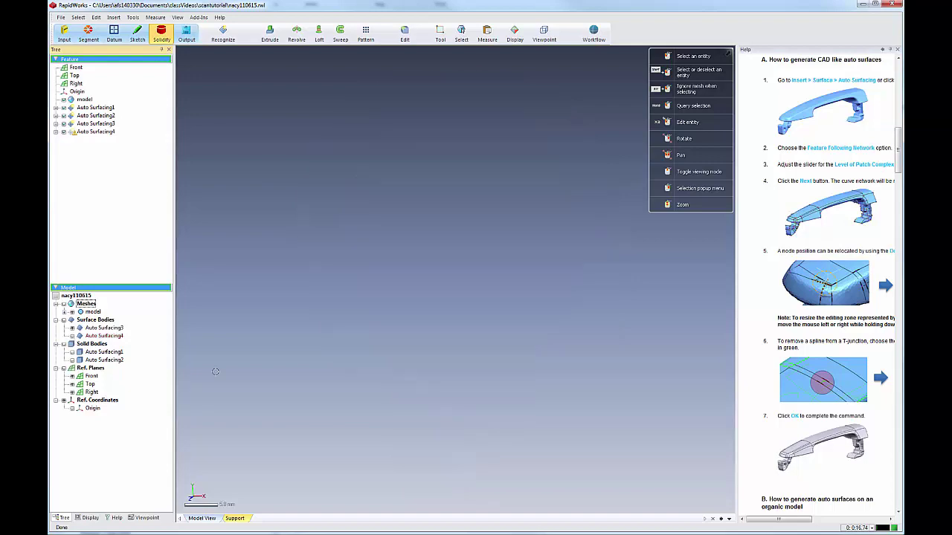
{"action": "left_click", "coordinate": [65, 305]}
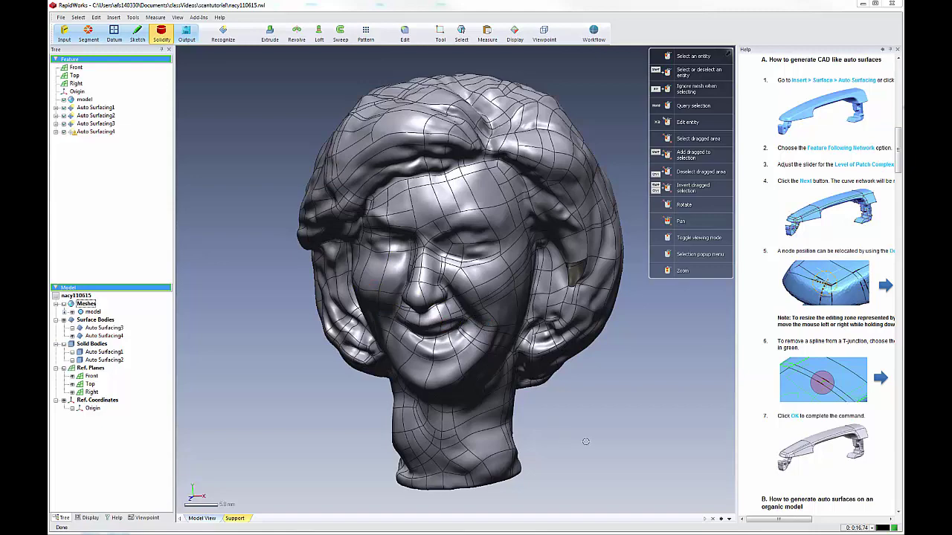
{"action": "right_click_drag", "start_coordinate": [563, 365], "coordinate": [620, 376]}
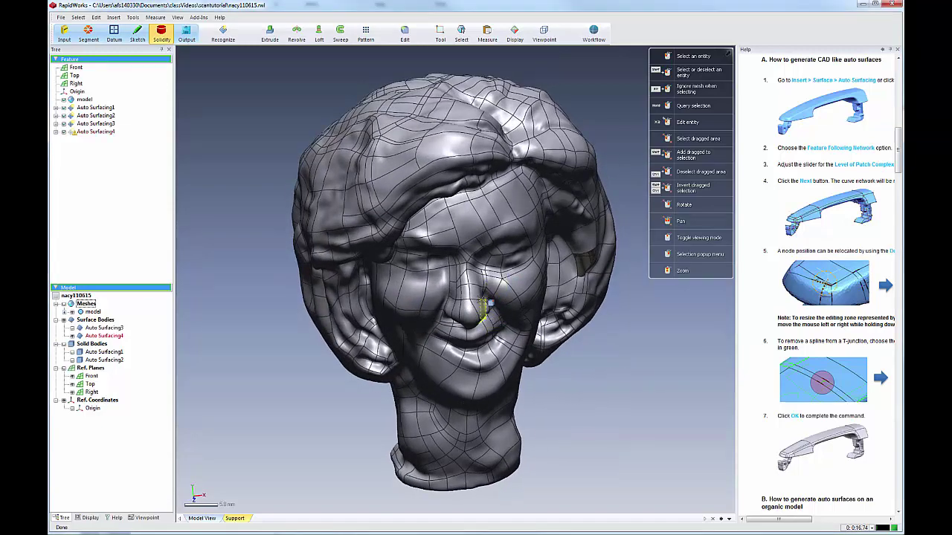
{"action": "right_click_drag", "start_coordinate": [472, 282], "coordinate": [319, 223]}
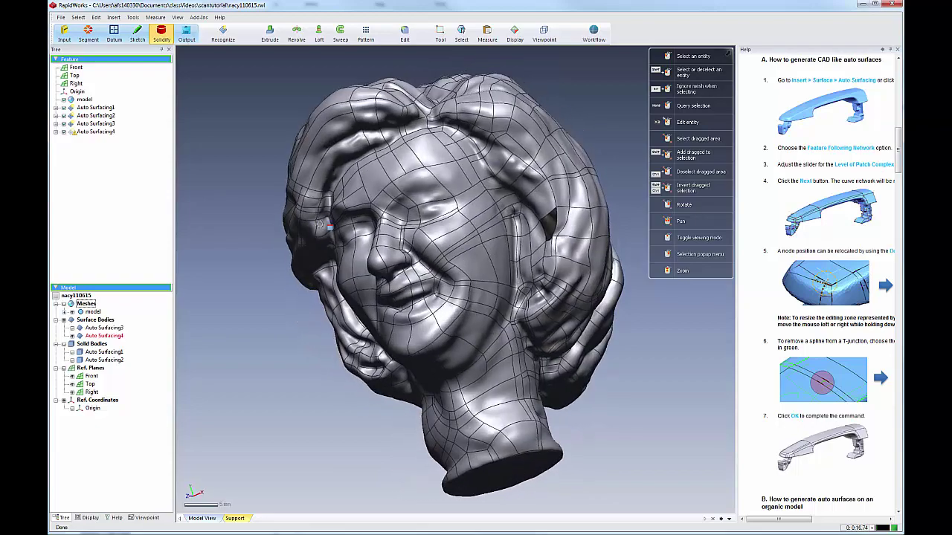
{"action": "right_click_drag", "start_coordinate": [579, 279], "coordinate": [660, 323]}
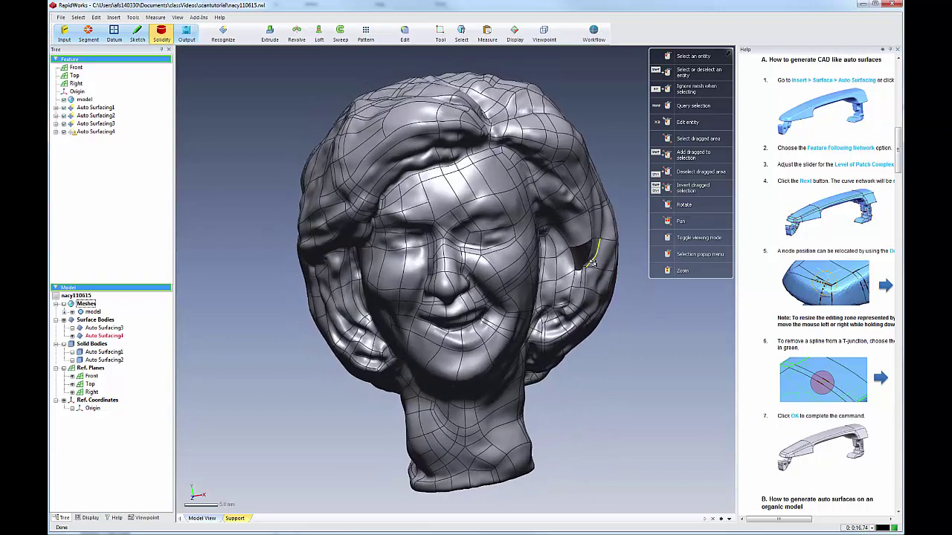
Step: Examine the Auto Surfacing4 patch network from the front and both sides, including the ears, hair, mouth and neck
{"action": "scroll", "coordinate": [591, 265], "scroll_direction": "up", "scroll_amount": 3}
{"action": "scroll", "coordinate": [592, 270], "scroll_direction": "down", "scroll_amount": 3}
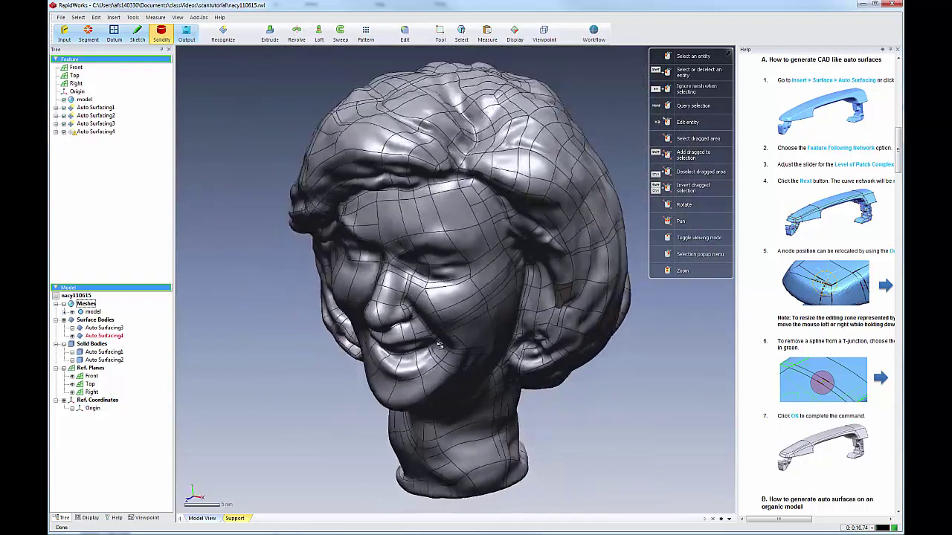
{"action": "right_click_drag", "start_coordinate": [440, 346], "coordinate": [70, 259]}
{"action": "right_click_drag", "start_coordinate": [495, 359], "coordinate": [286, 252]}
{"action": "right_click_drag", "start_coordinate": [499, 255], "coordinate": [199, 200]}
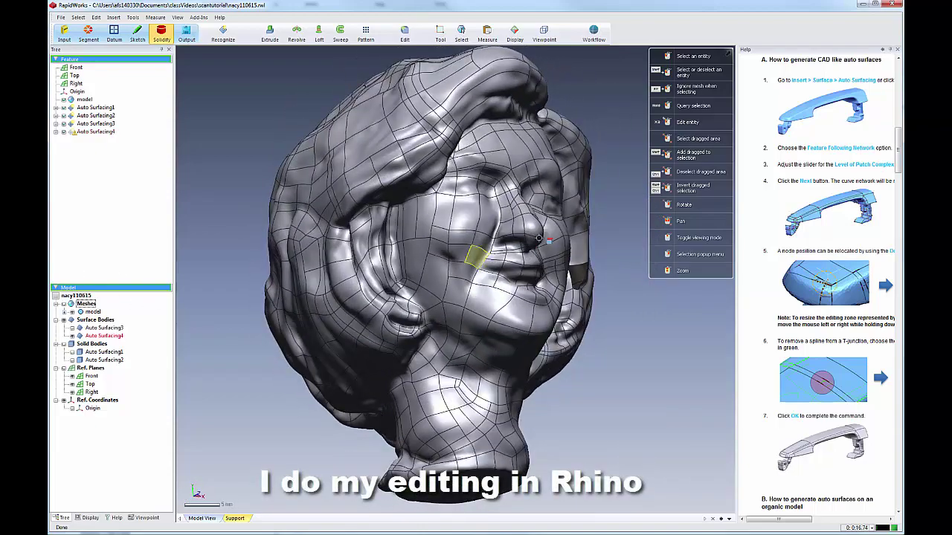
{"action": "right_click_drag", "start_coordinate": [539, 238], "coordinate": [397, 278]}
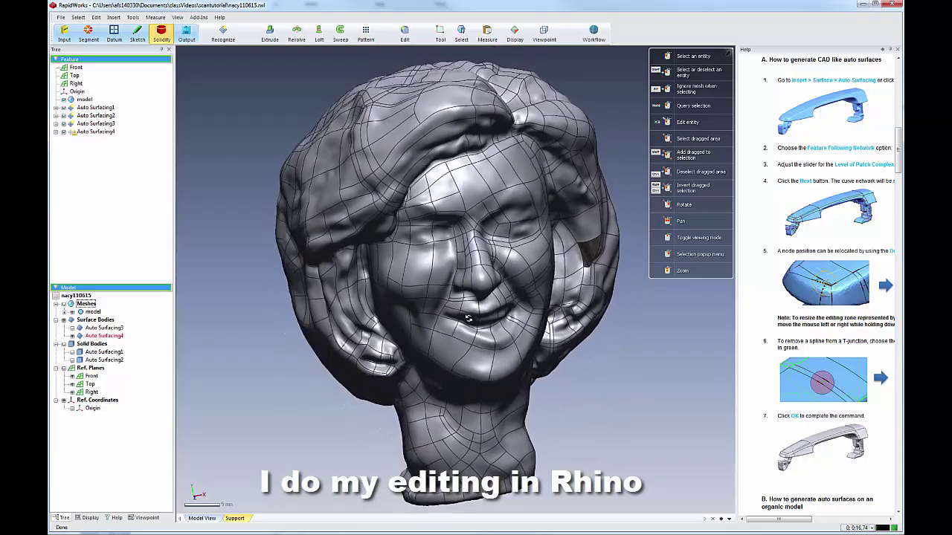
{"action": "right_click_drag", "start_coordinate": [377, 212], "coordinate": [298, 242]}
{"action": "right_click_drag", "start_coordinate": [508, 104], "coordinate": [621, 256]}
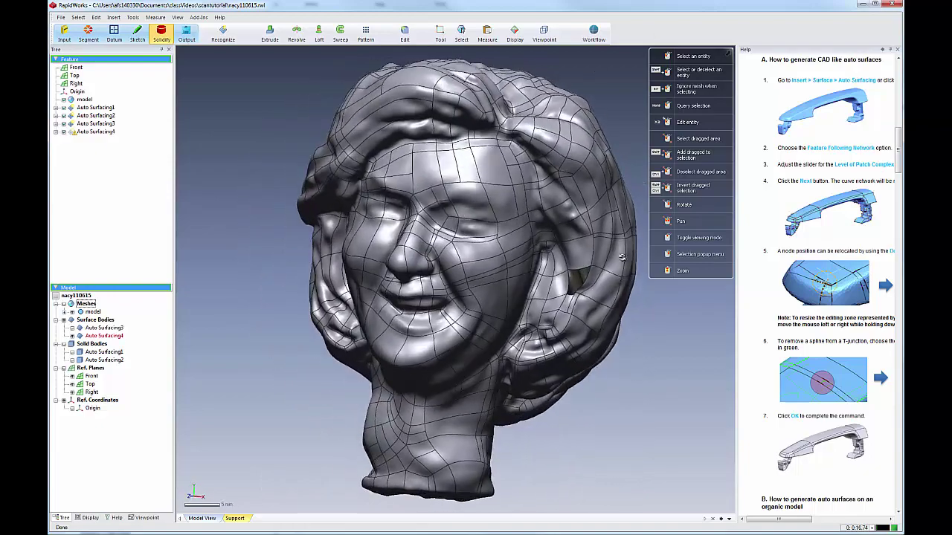
{"action": "right_click_drag", "start_coordinate": [407, 254], "coordinate": [410, 313]}
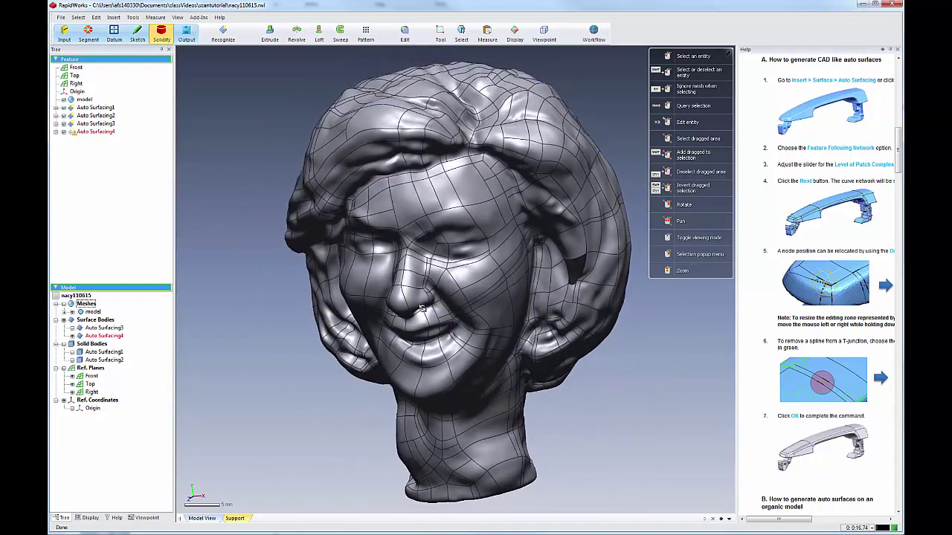
{"action": "right_click_drag", "start_coordinate": [456, 241], "coordinate": [503, 296]}
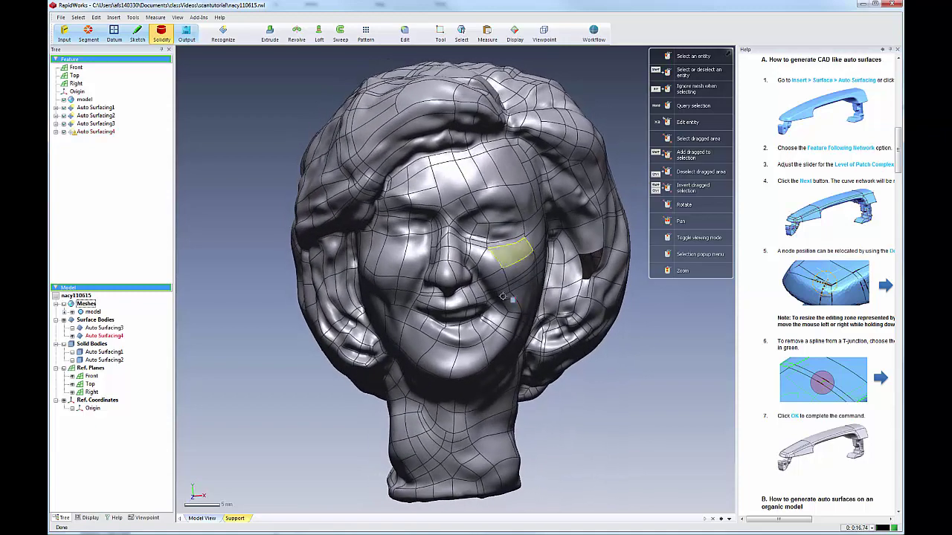
{"action": "right_click_drag", "start_coordinate": [482, 347], "coordinate": [415, 159]}
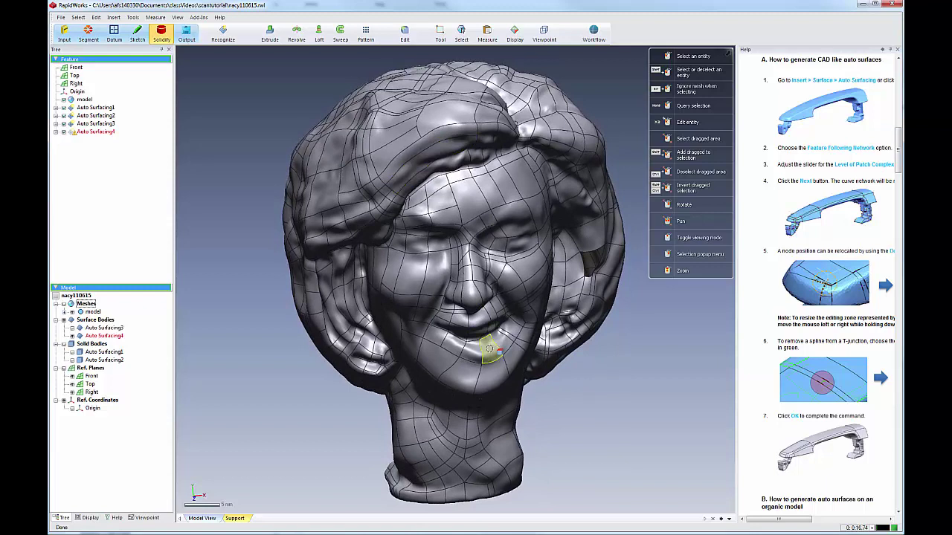